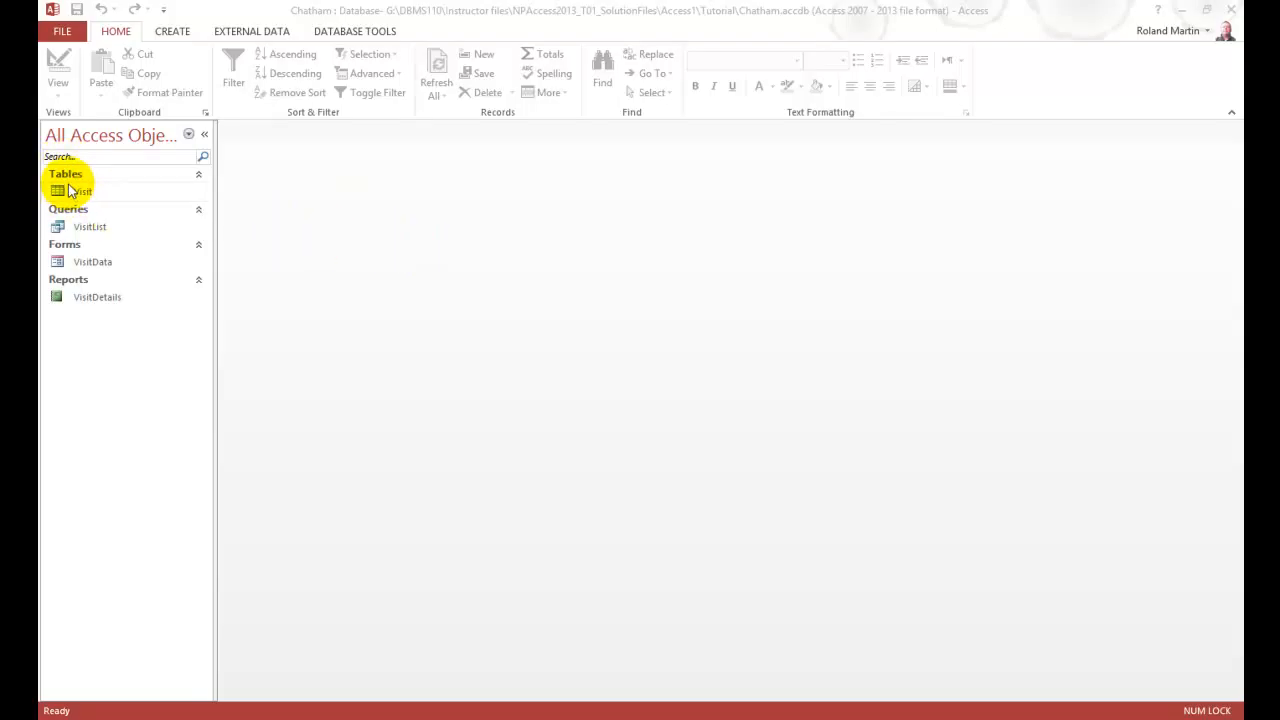
Step: Create a new blank table in Design view in the Chatham database
{"action": "left_click", "coordinate": [179, 35]}
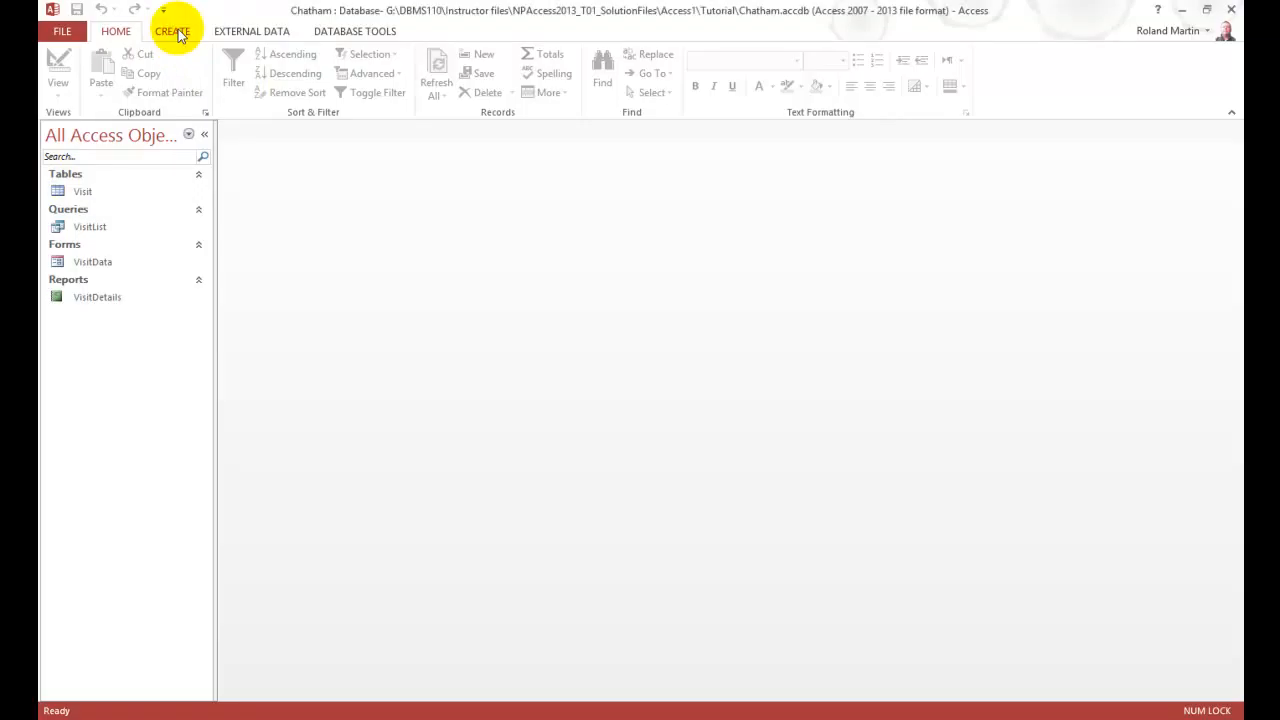
{"action": "left_click", "coordinate": [177, 32]}
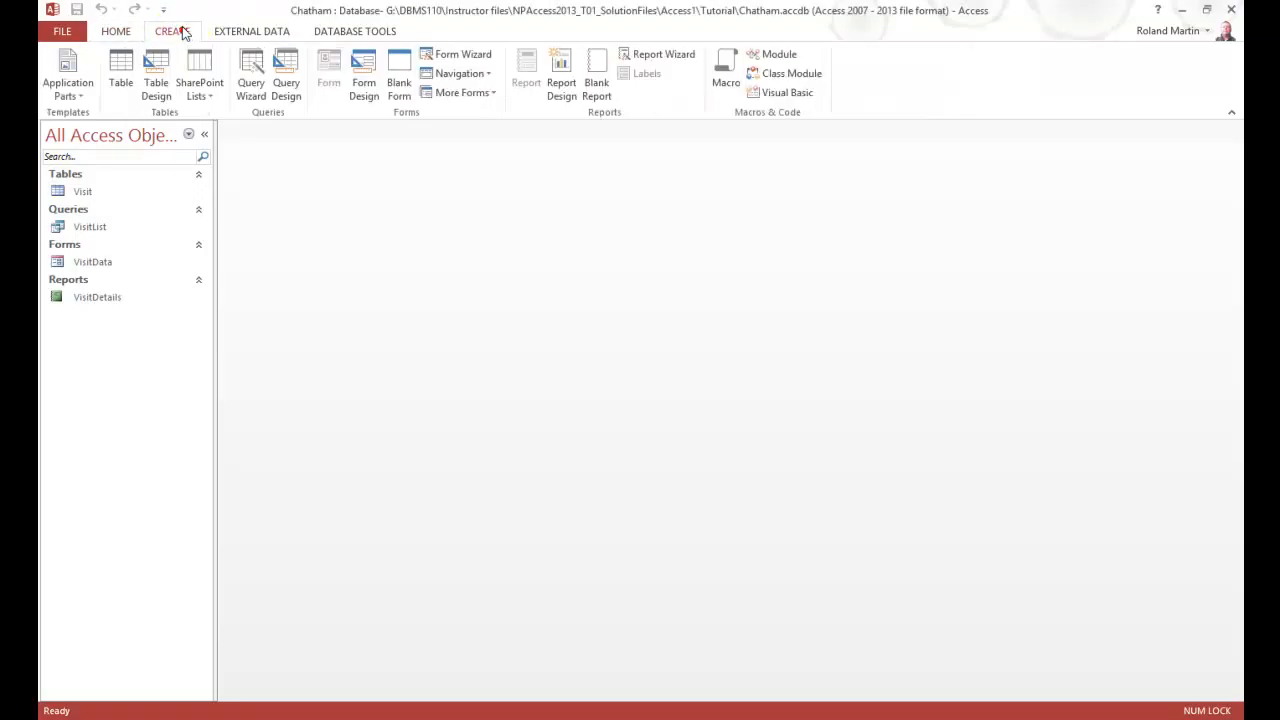
{"action": "left_click", "coordinate": [157, 88]}
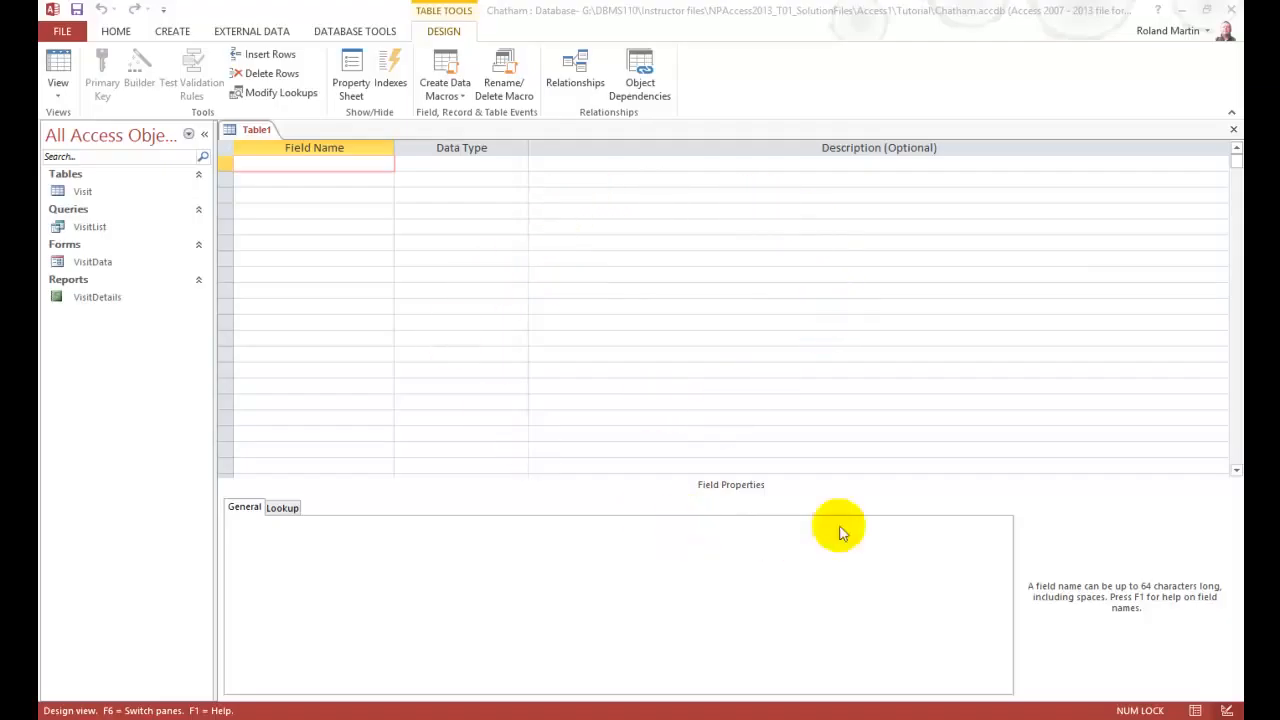
{"action": "left_click", "coordinate": [205, 137]}
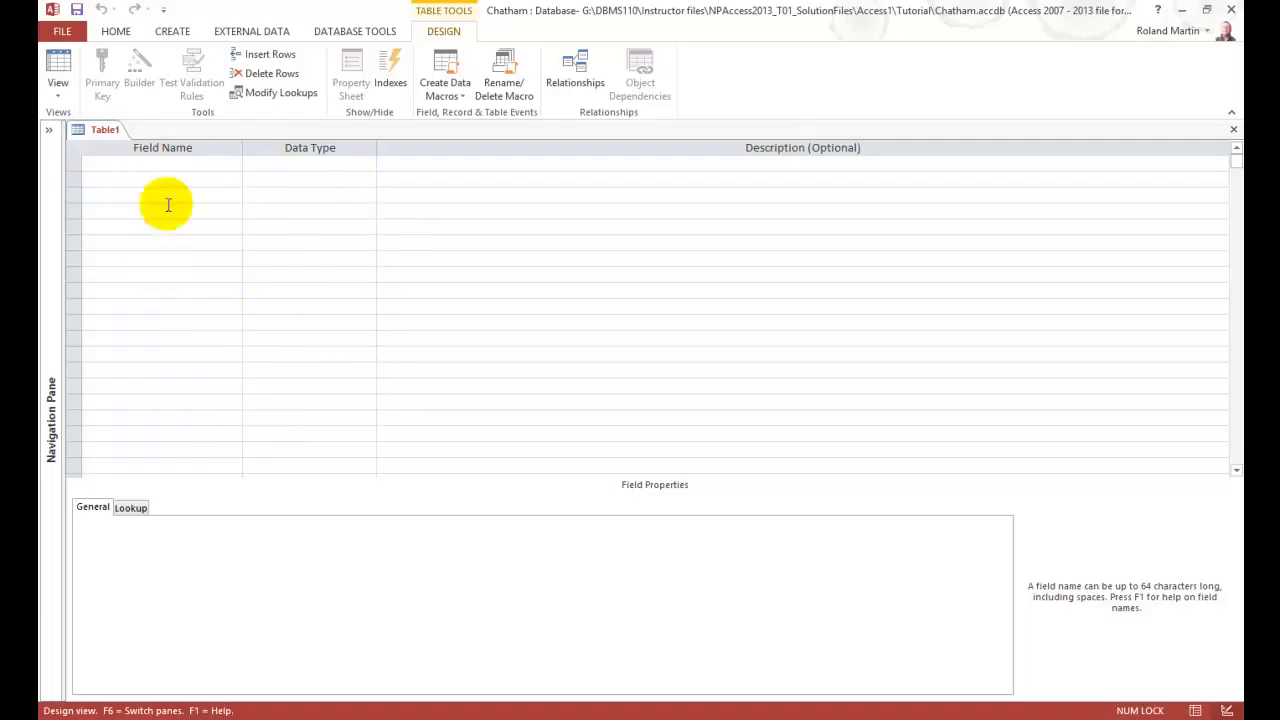
{"action": "left_click", "coordinate": [52, 137]}
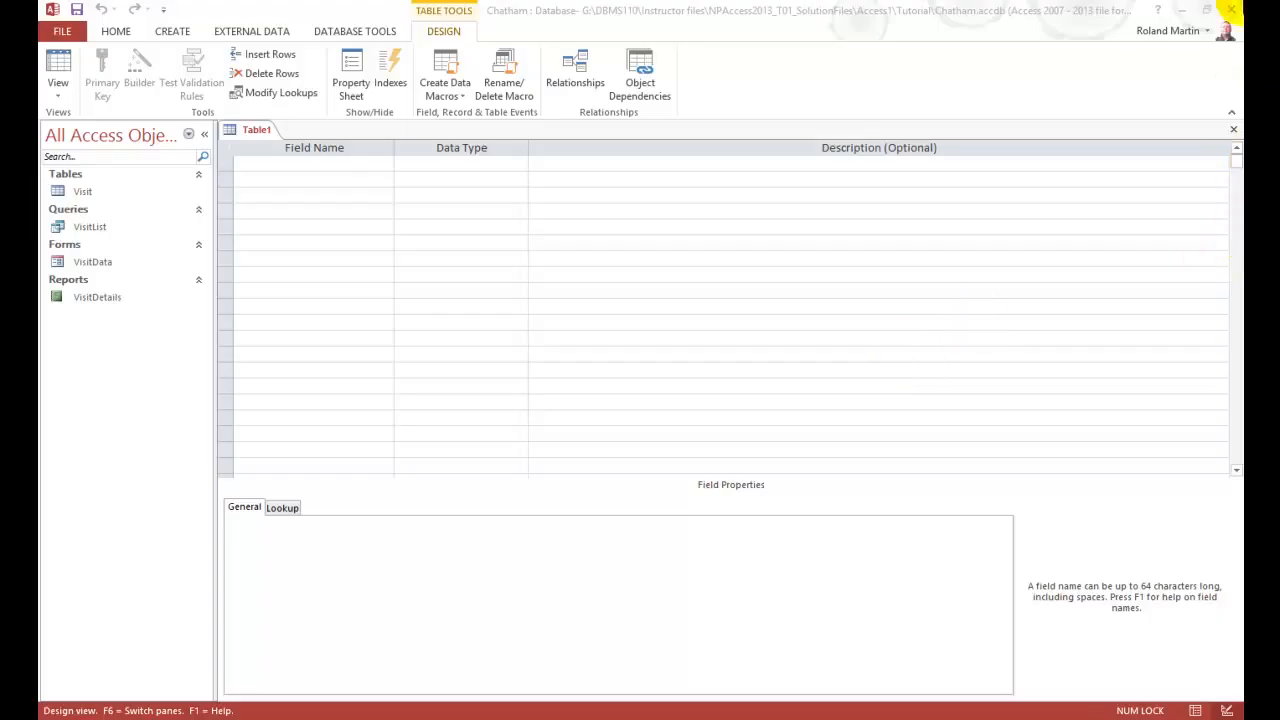
Step: Name the new table's first field InvoiceNum
{"action": "left_click", "coordinate": [312, 162]}
{"action": "left_click", "coordinate": [312, 162]}
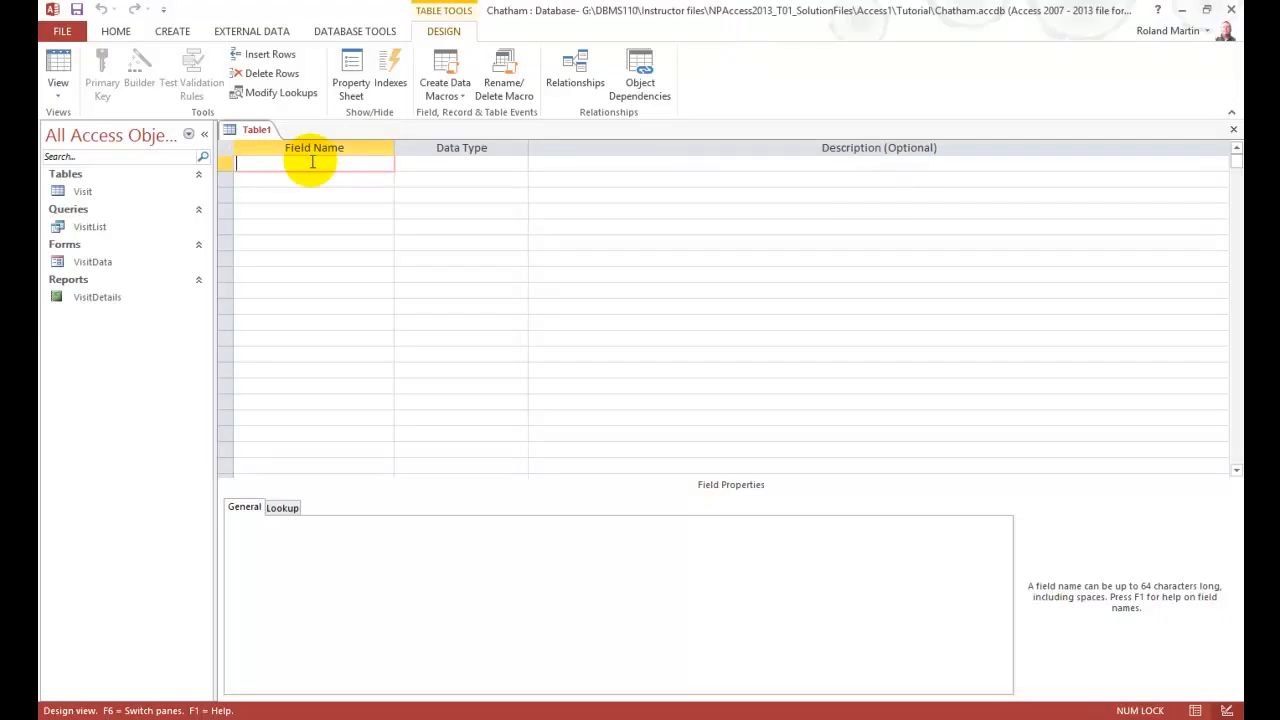
{"action": "key", "text": "ctrl+n"}
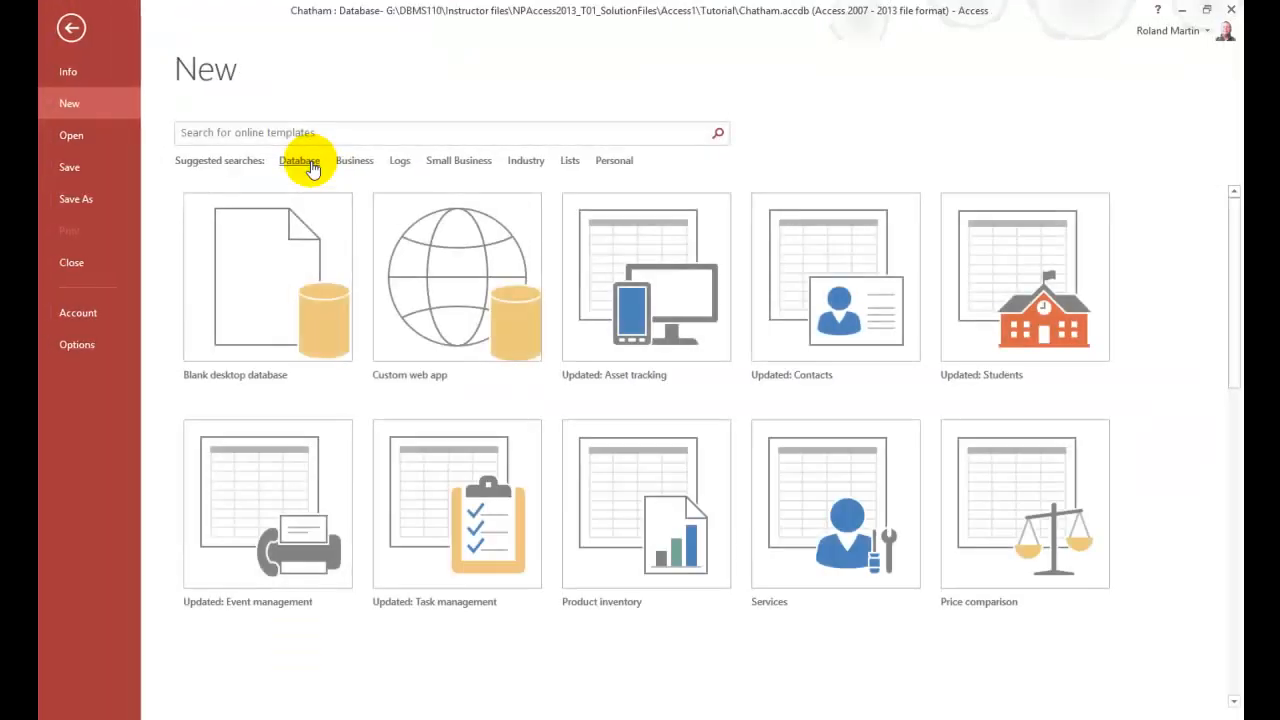
{"action": "key", "text": "Escape"}
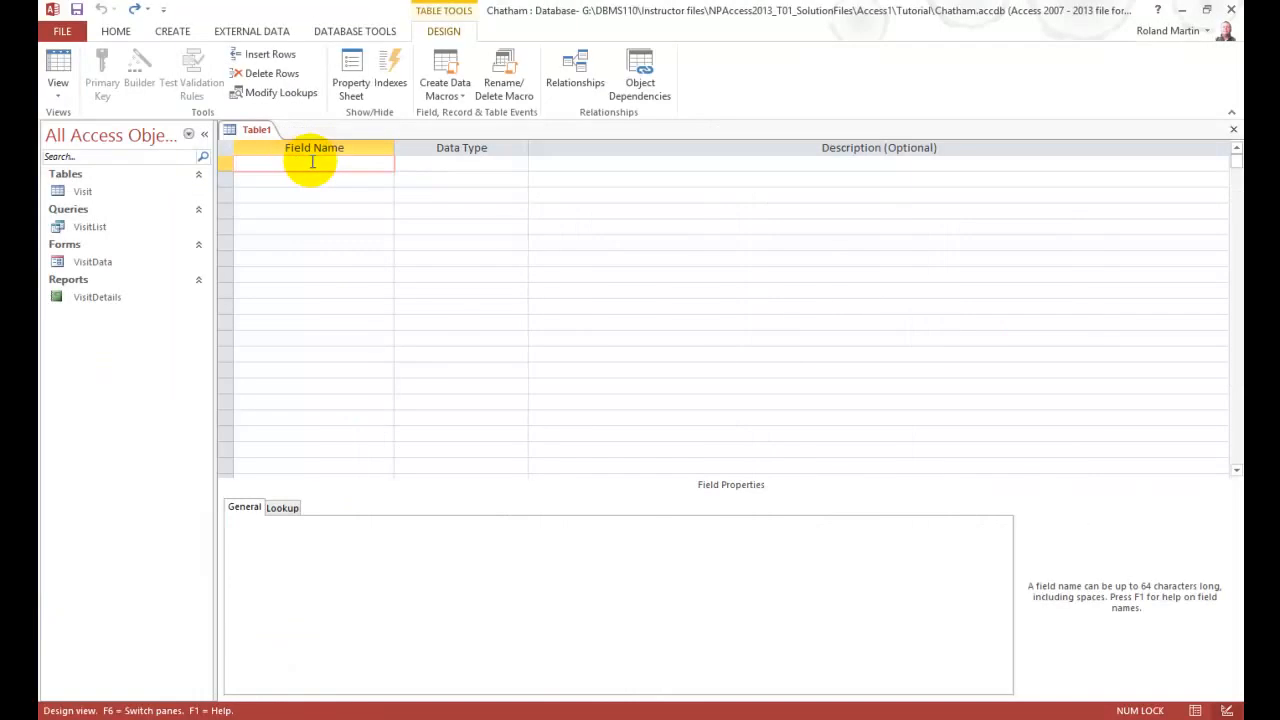
{"action": "left_click", "coordinate": [134, 9]}
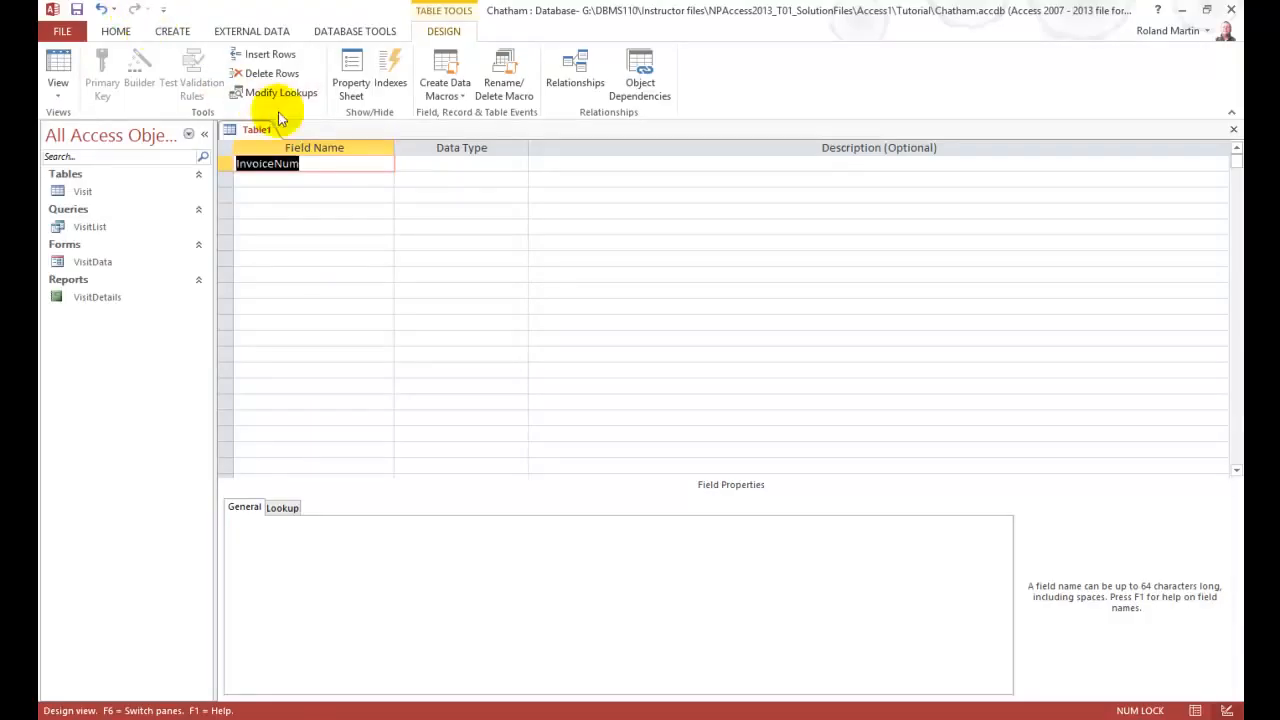
{"action": "left_click", "coordinate": [302, 164]}
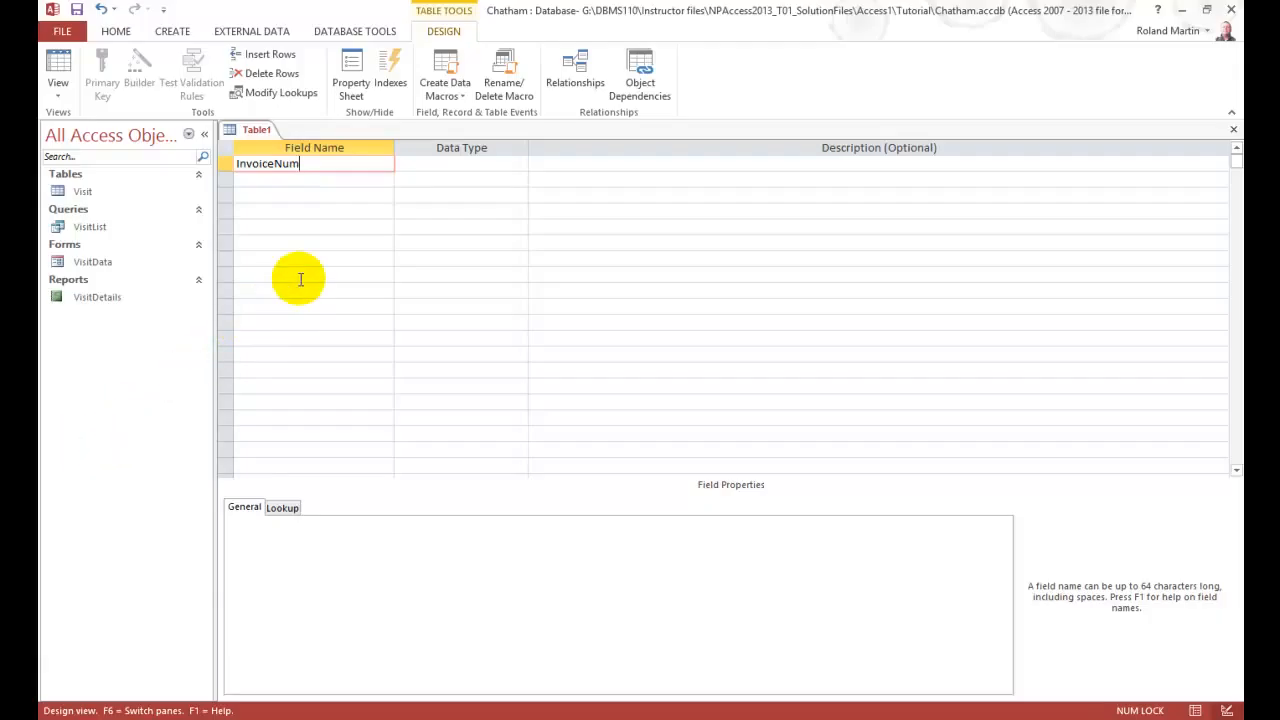
{"action": "key", "text": "Tab"}
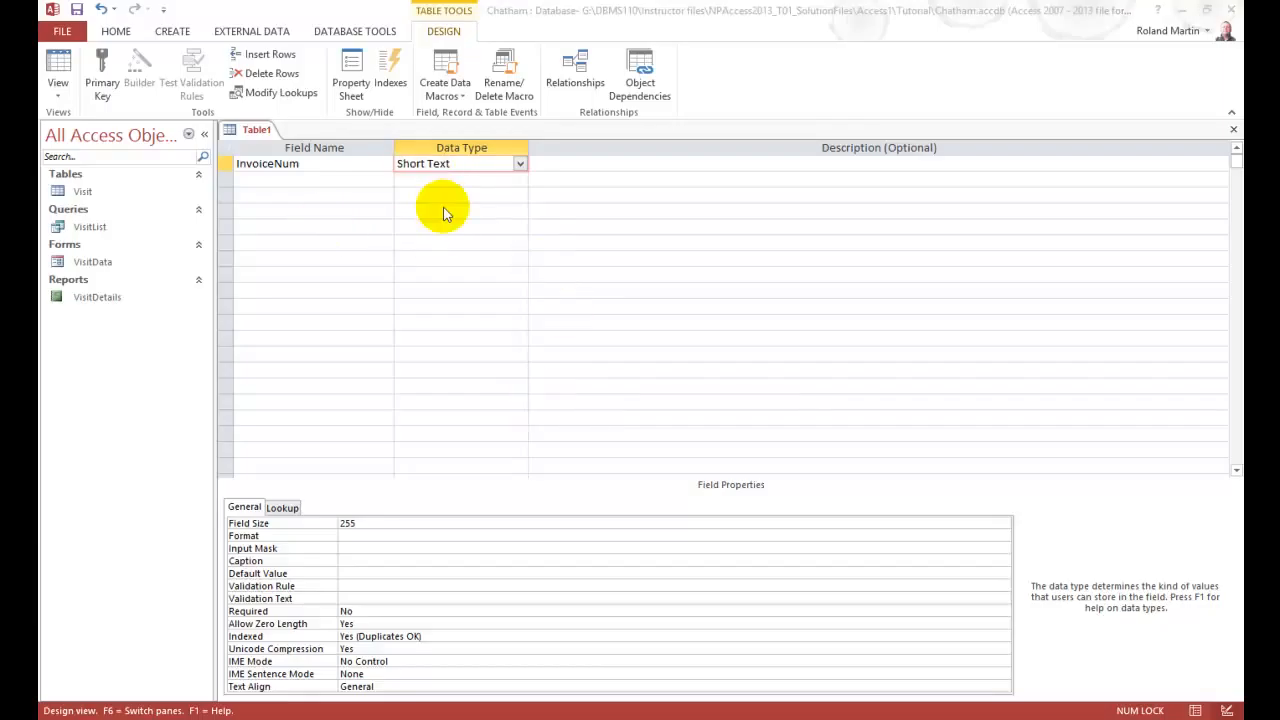
Step: Choose Short Text as the InvoiceNum field's data type and enter "Primary key" as its description
{"action": "left_click", "coordinate": [520, 164]}
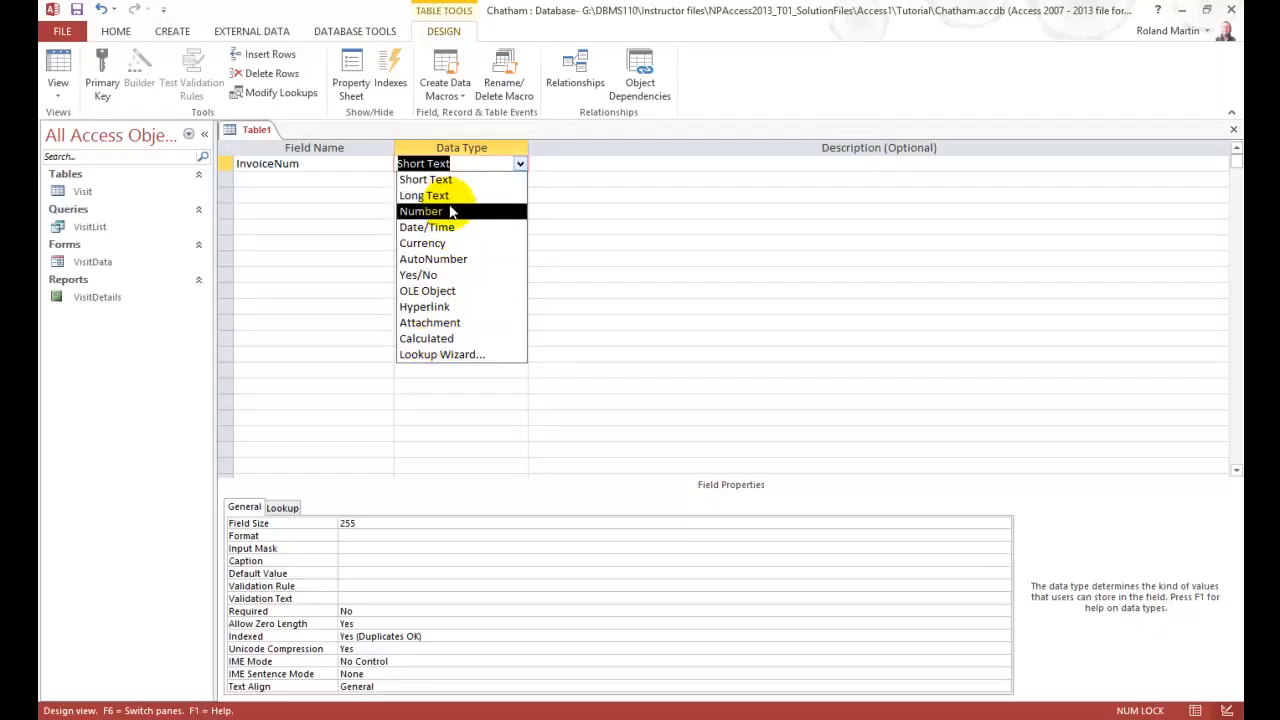
{"action": "type", "text": "L"}
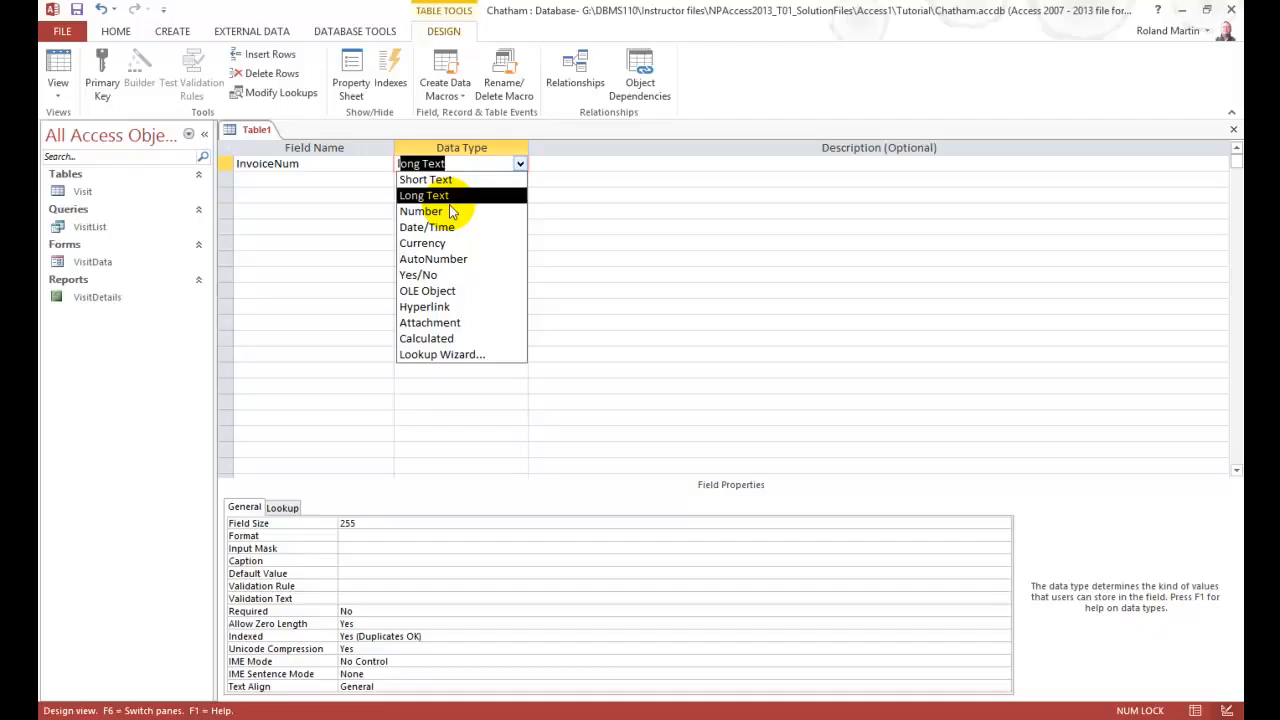
{"action": "type", "text": "h"}
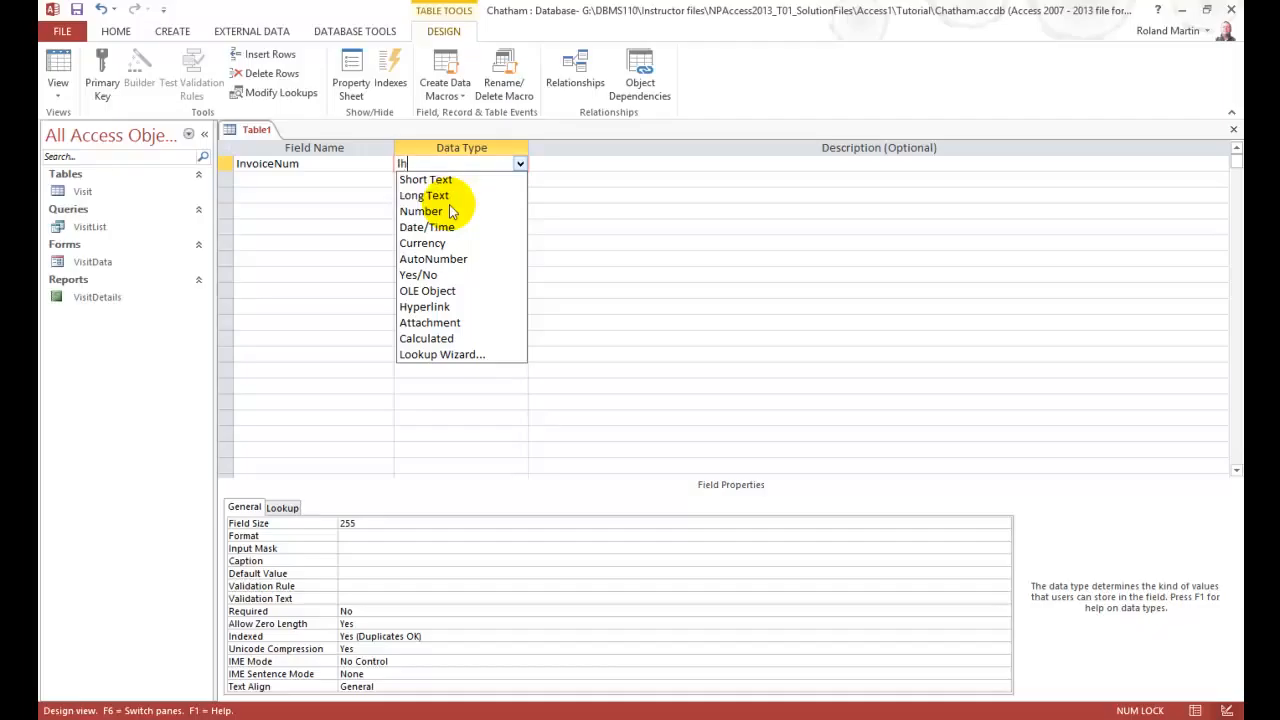
{"action": "key", "text": "BackSpace"}
{"action": "key", "text": "BackSpace"}
{"action": "type", "text": "h"}
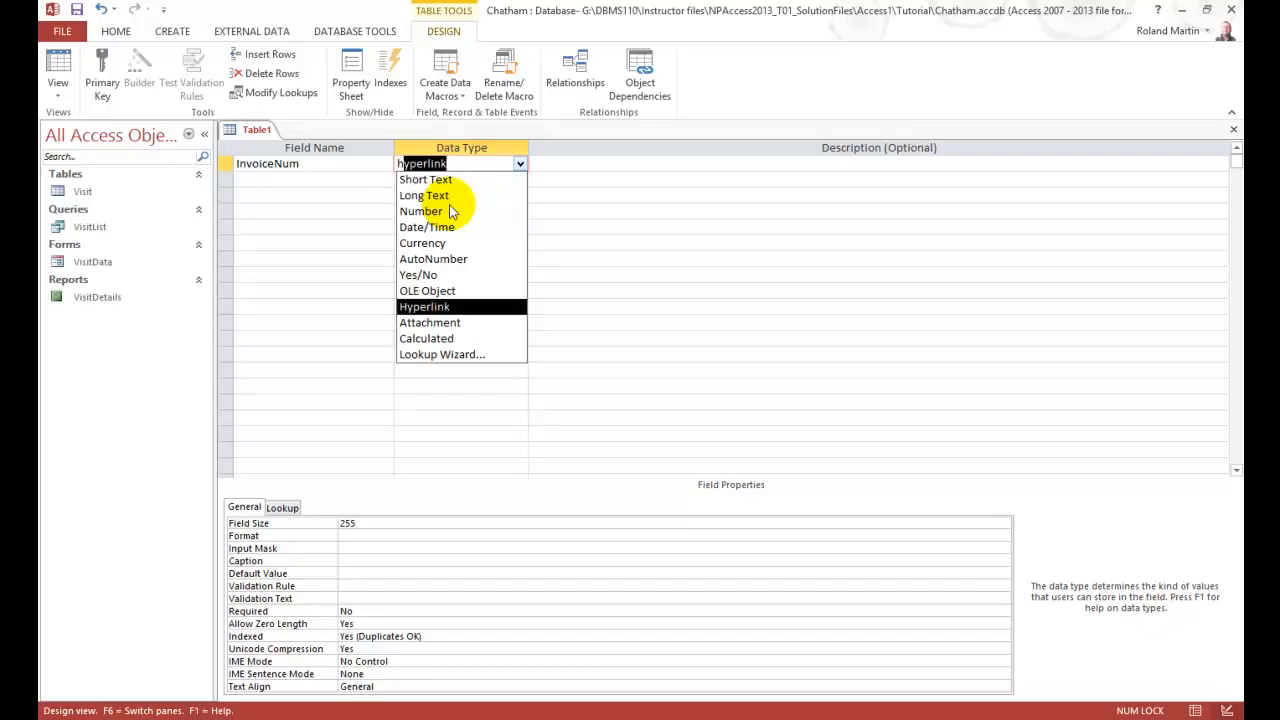
{"action": "key", "text": "BackSpace"}
{"action": "key", "text": "BackSpace"}
{"action": "type", "text": "short Text"}
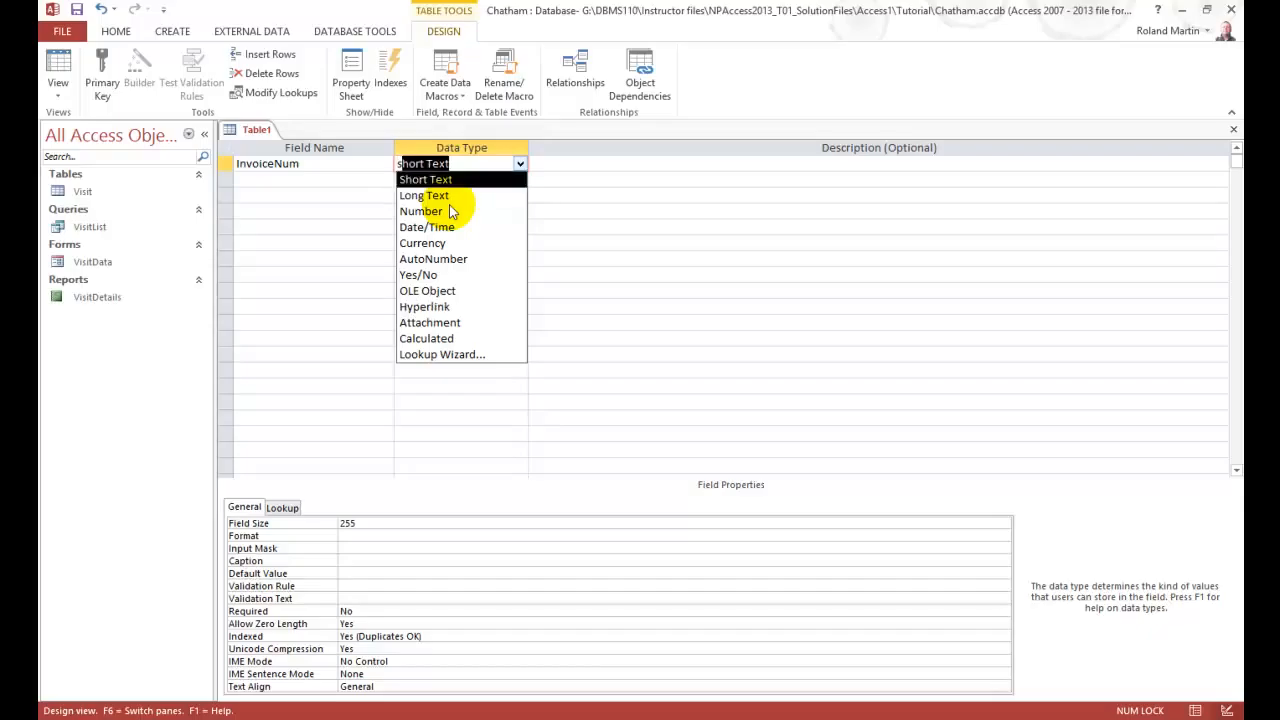
{"action": "left_click", "coordinate": [510, 178]}
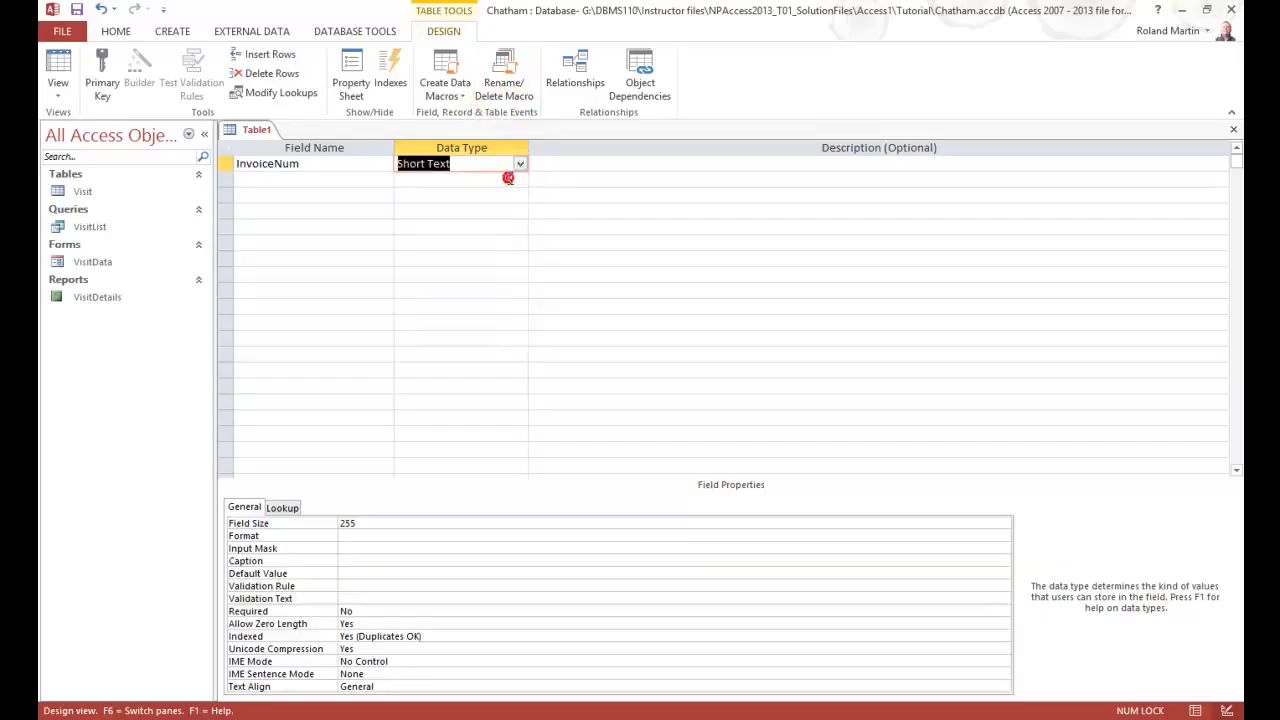
{"action": "key", "text": "Right"}
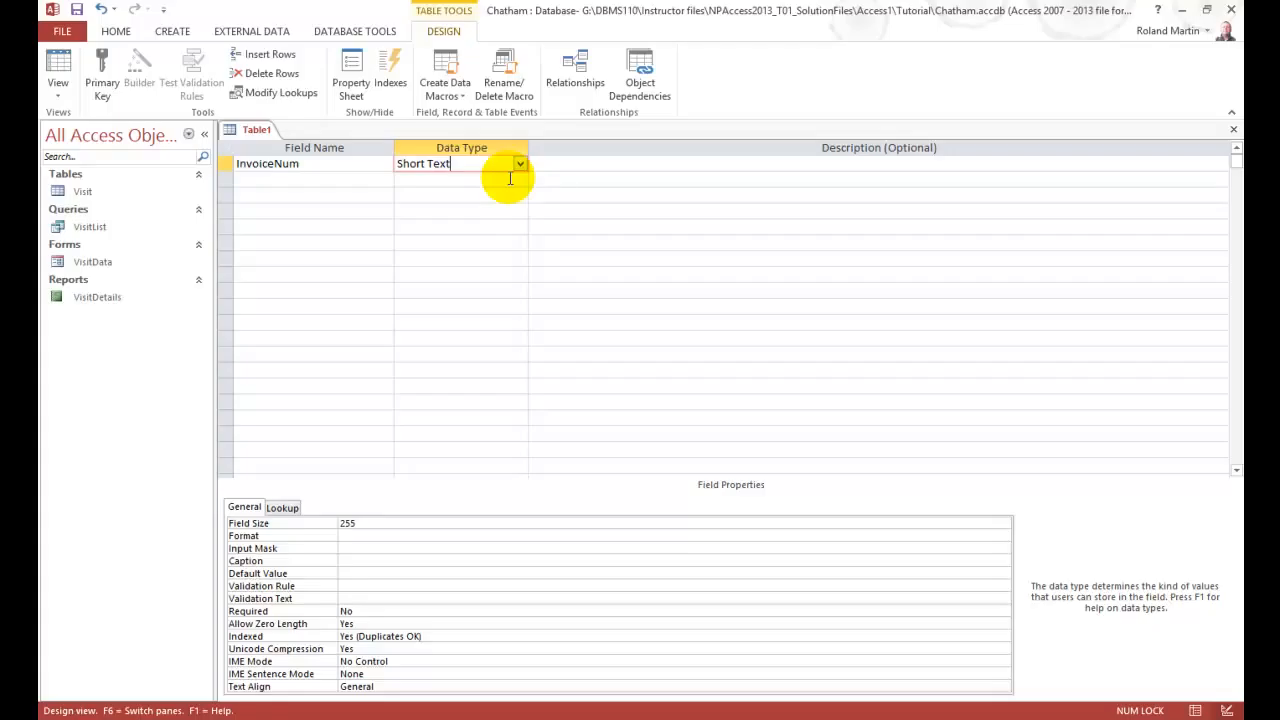
{"action": "key", "text": "Tab"}
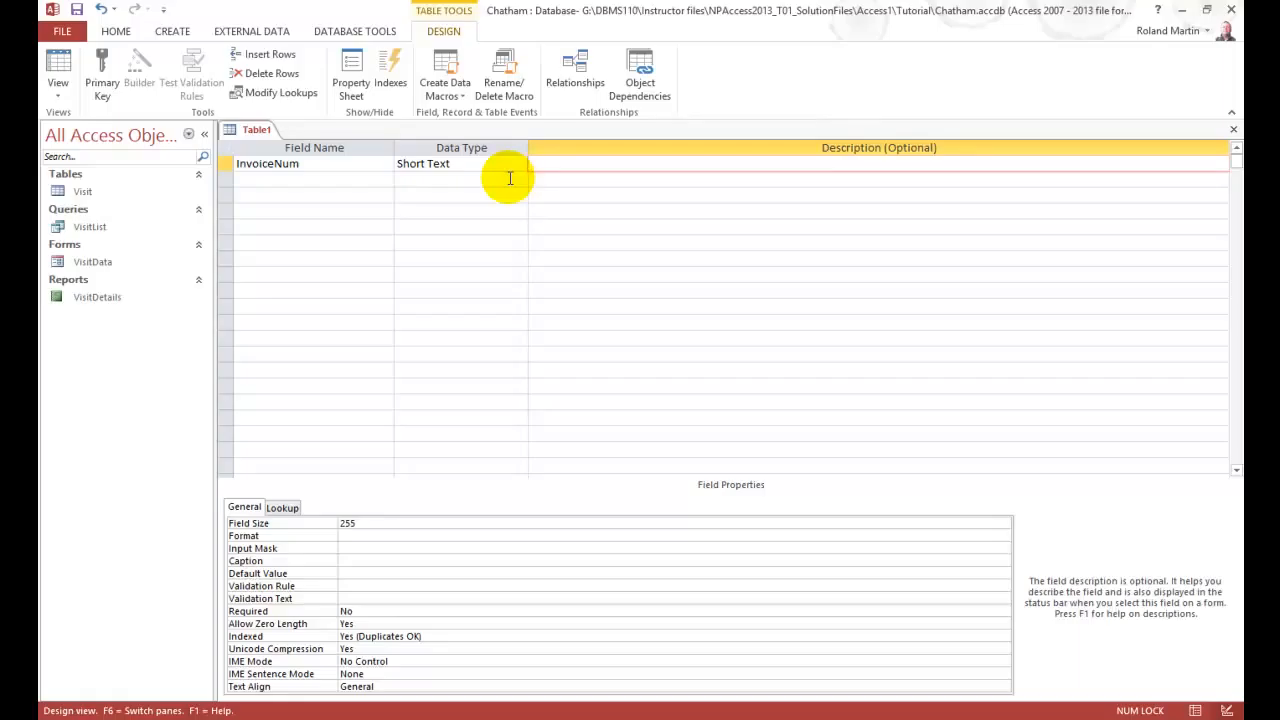
{"action": "type", "text": "Primary key"}
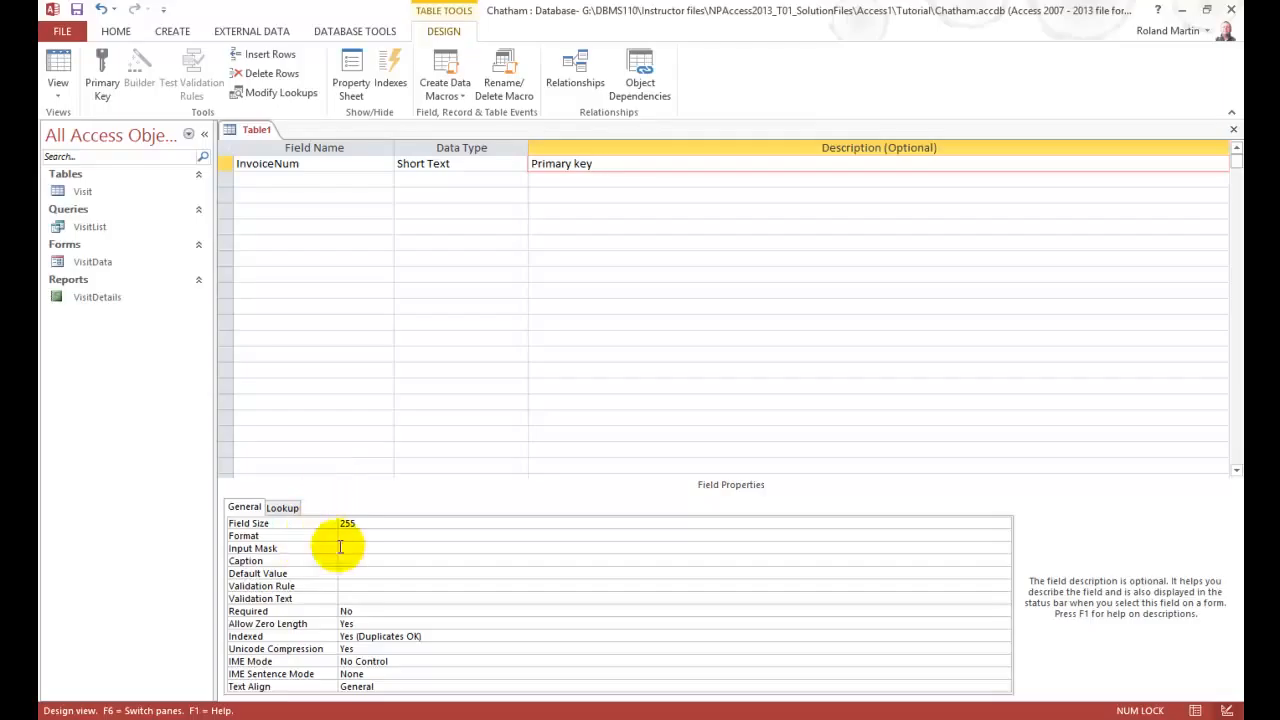
Step: Set the InvoiceNum field's size to 5 and its caption to "Invoice Num"
{"action": "left_click", "coordinate": [355, 522]}
{"action": "double_click", "coordinate": [345, 522]}
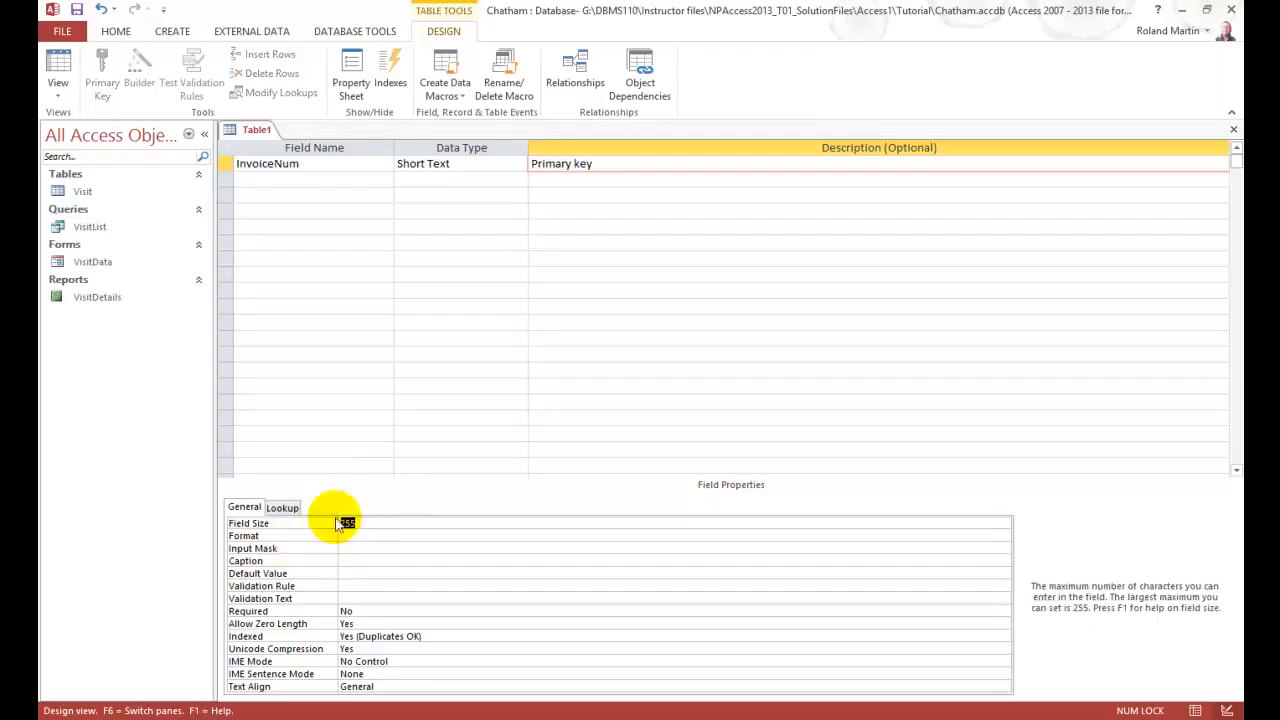
{"action": "type", "text": "5"}
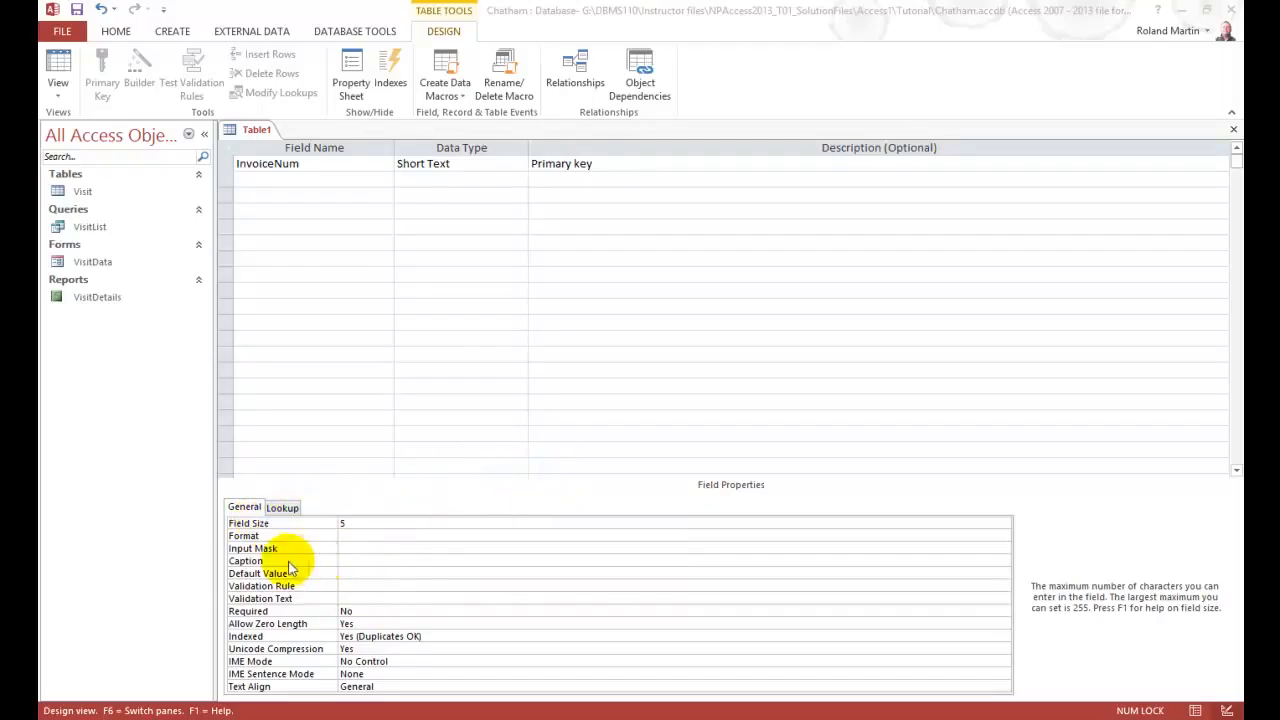
{"action": "left_click", "coordinate": [359, 560]}
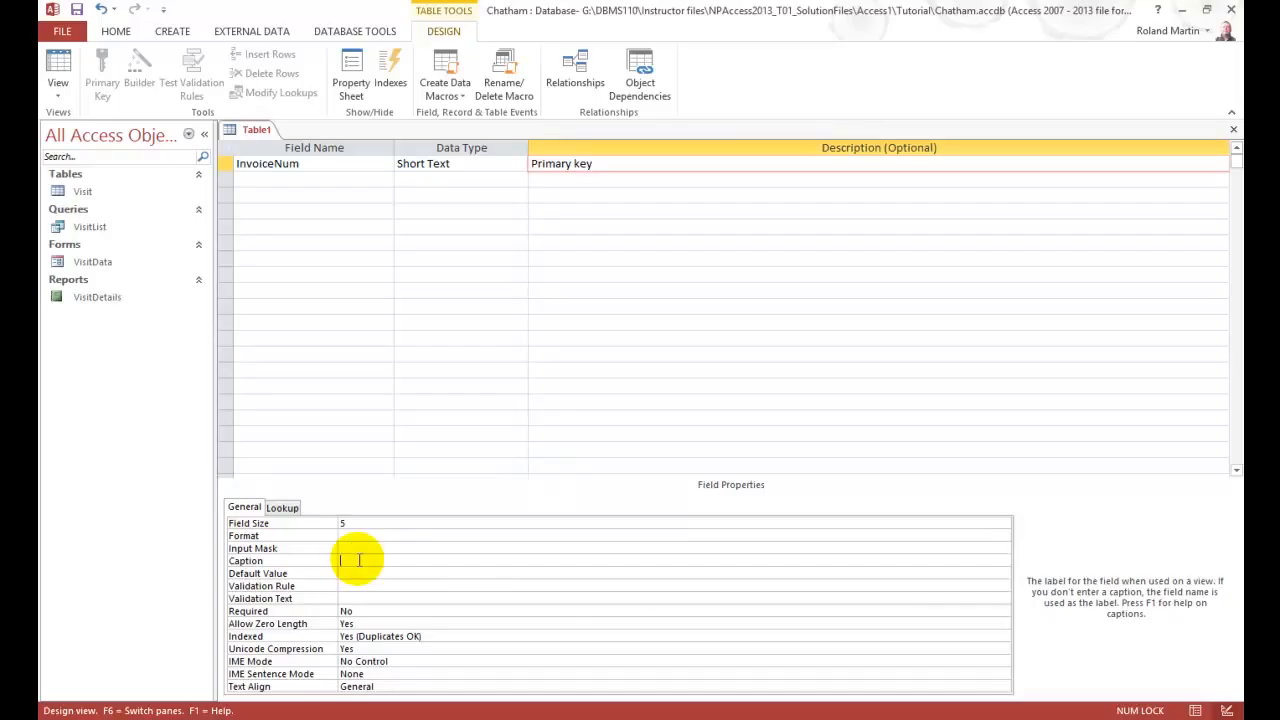
{"action": "type", "text": "Invoice Num"}
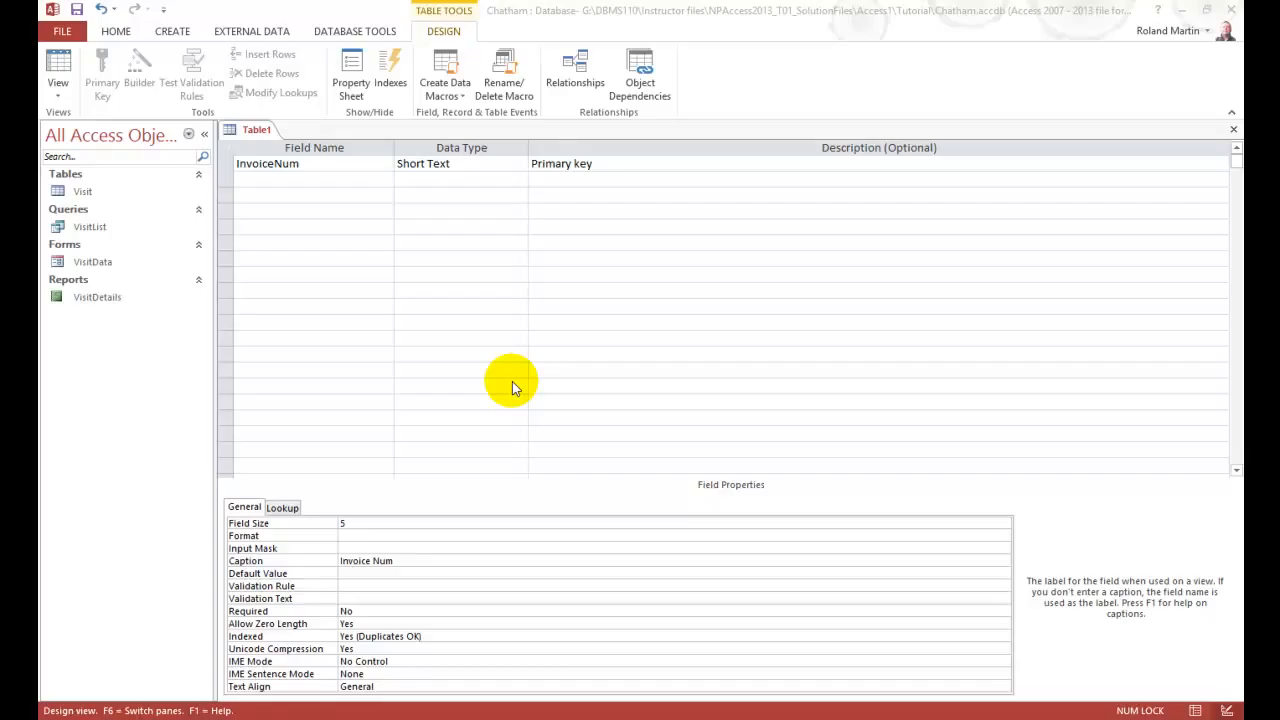
Step: Add a second field named VisitID with the Short Text data type and the description "Foreign key"
{"action": "left_click", "coordinate": [268, 181]}
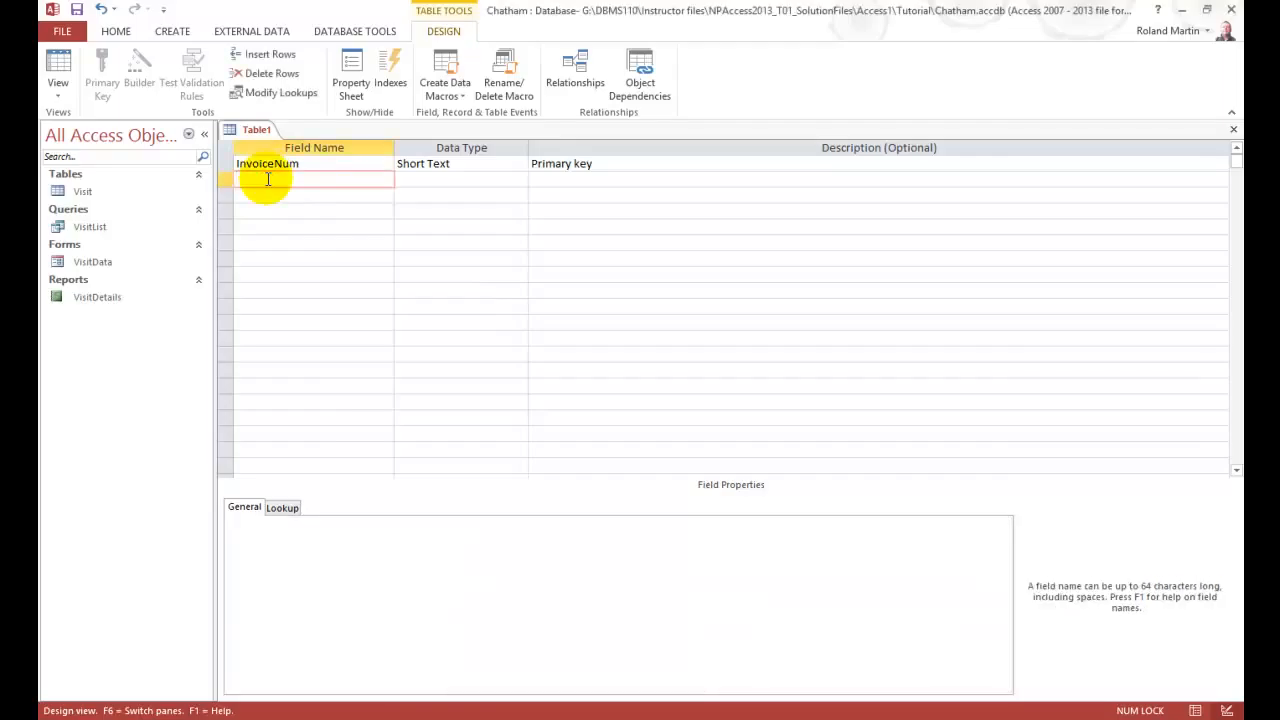
{"action": "type", "text": "VisitID"}
{"action": "key", "text": "Tab"}
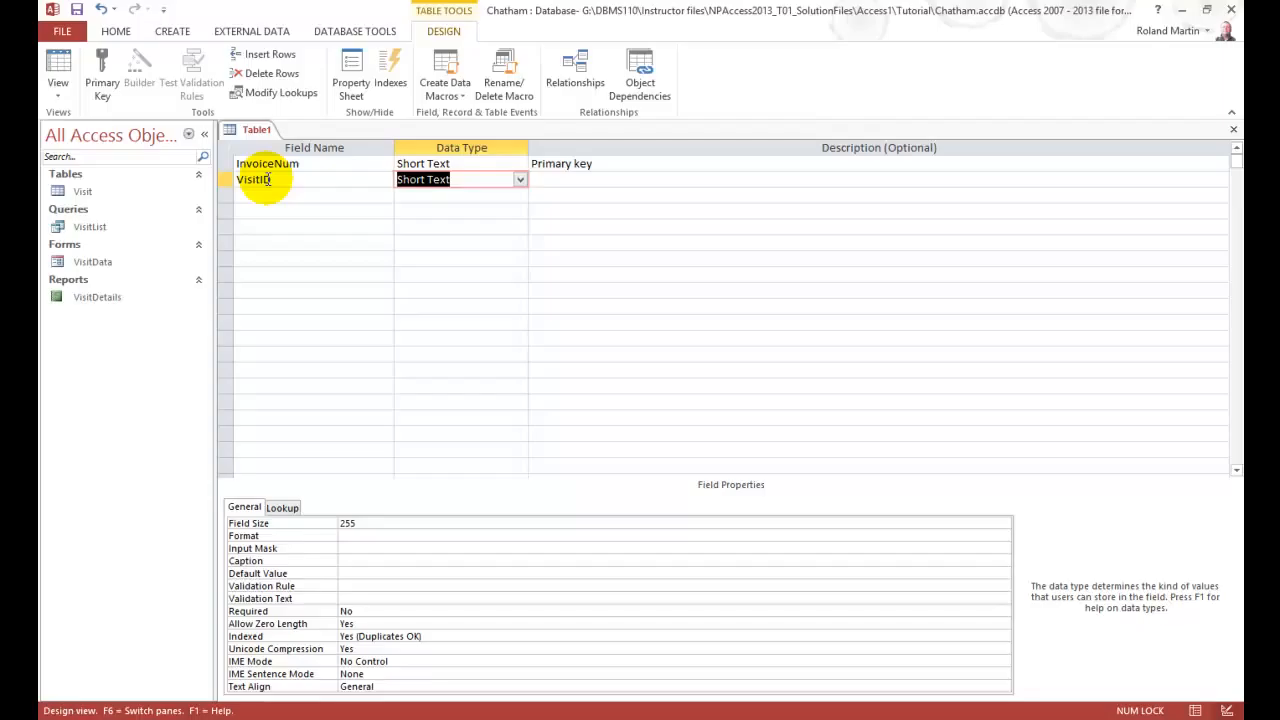
{"action": "key", "text": "Tab"}
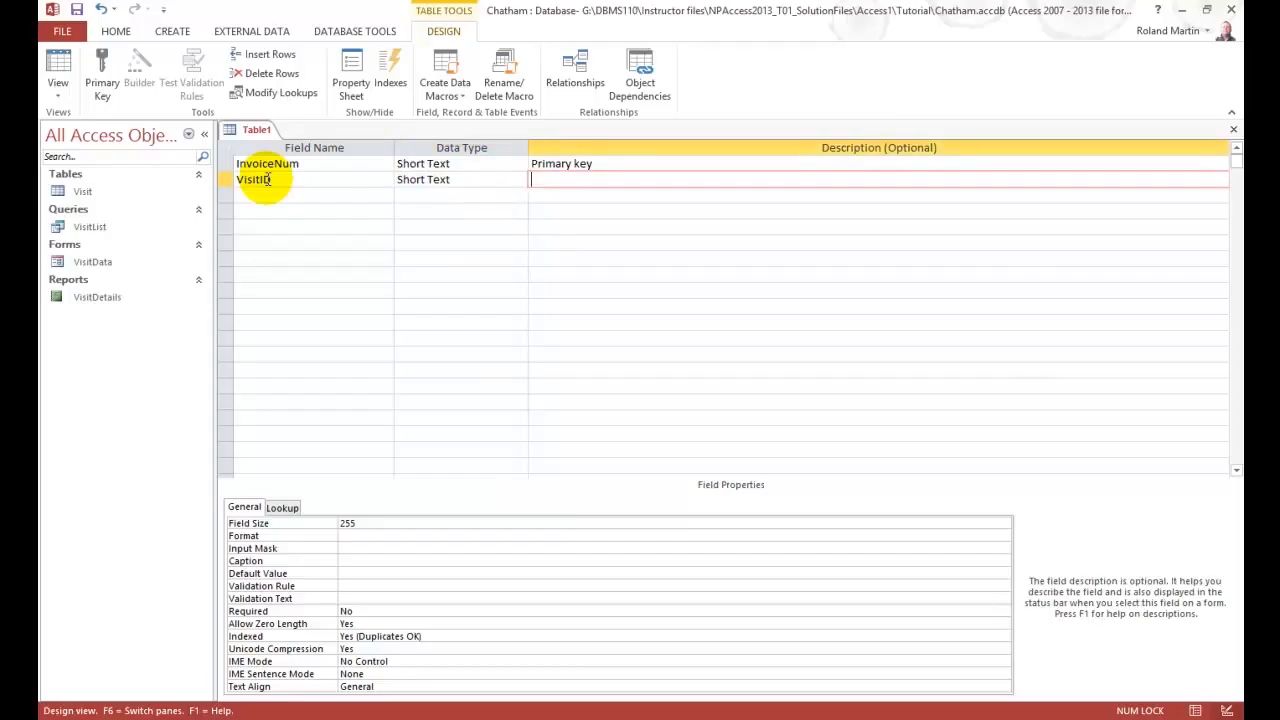
{"action": "type", "text": "Foreign key"}
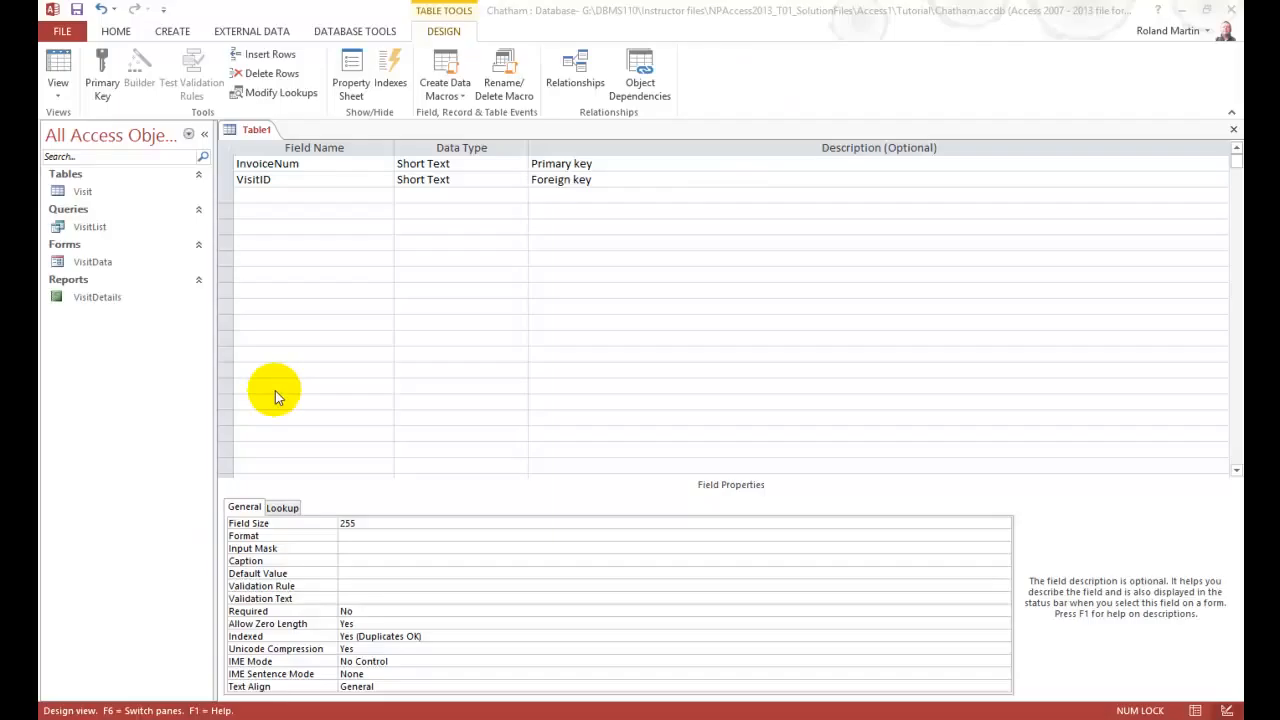
Step: Set the VisitID field's size to 4 and its caption to "Visit ID"
{"action": "key", "text": "F6"}
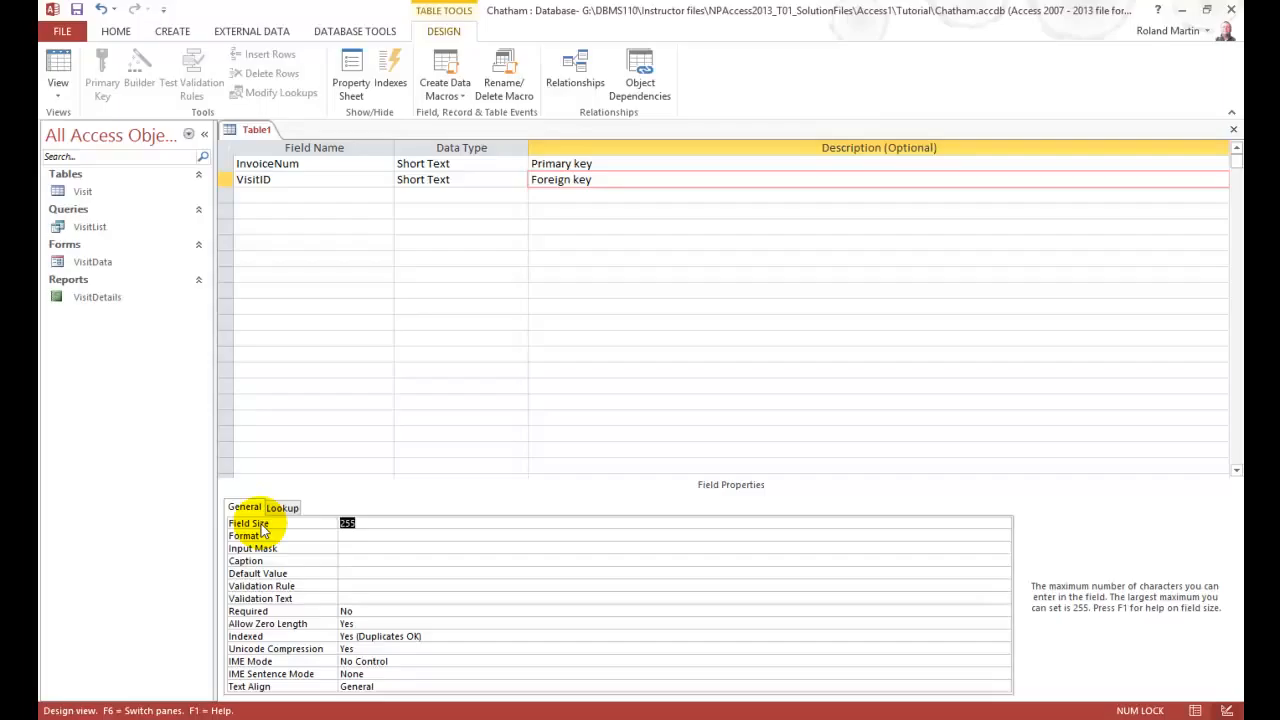
{"action": "type", "text": "4"}
{"action": "key", "text": "Tab"}
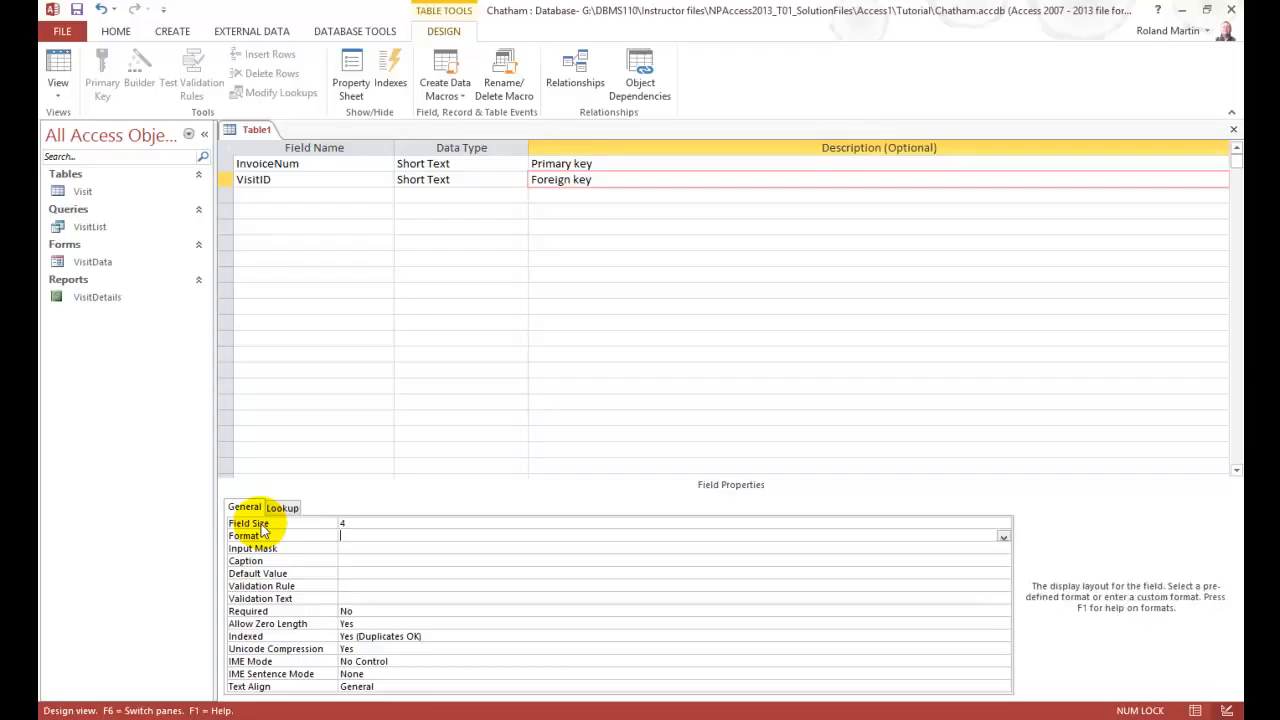
{"action": "key", "text": "Tab"}
{"action": "key", "text": "Tab"}
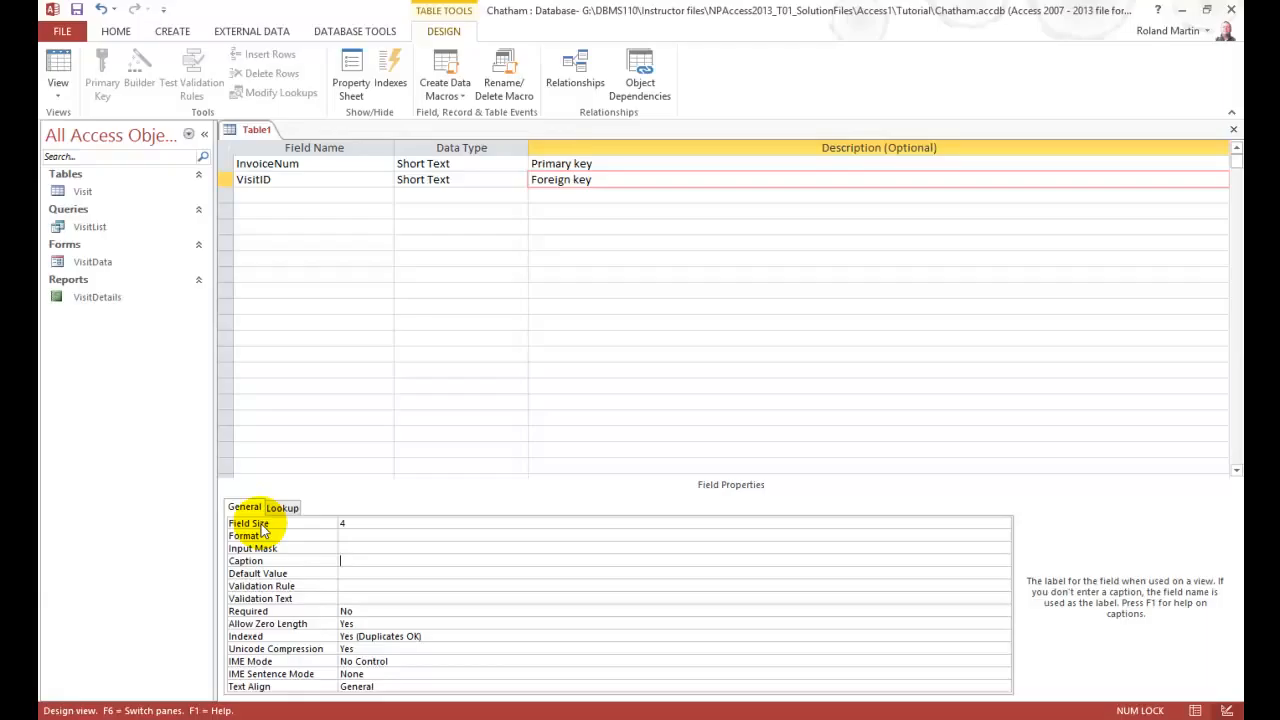
{"action": "type", "text": "Visit ID"}
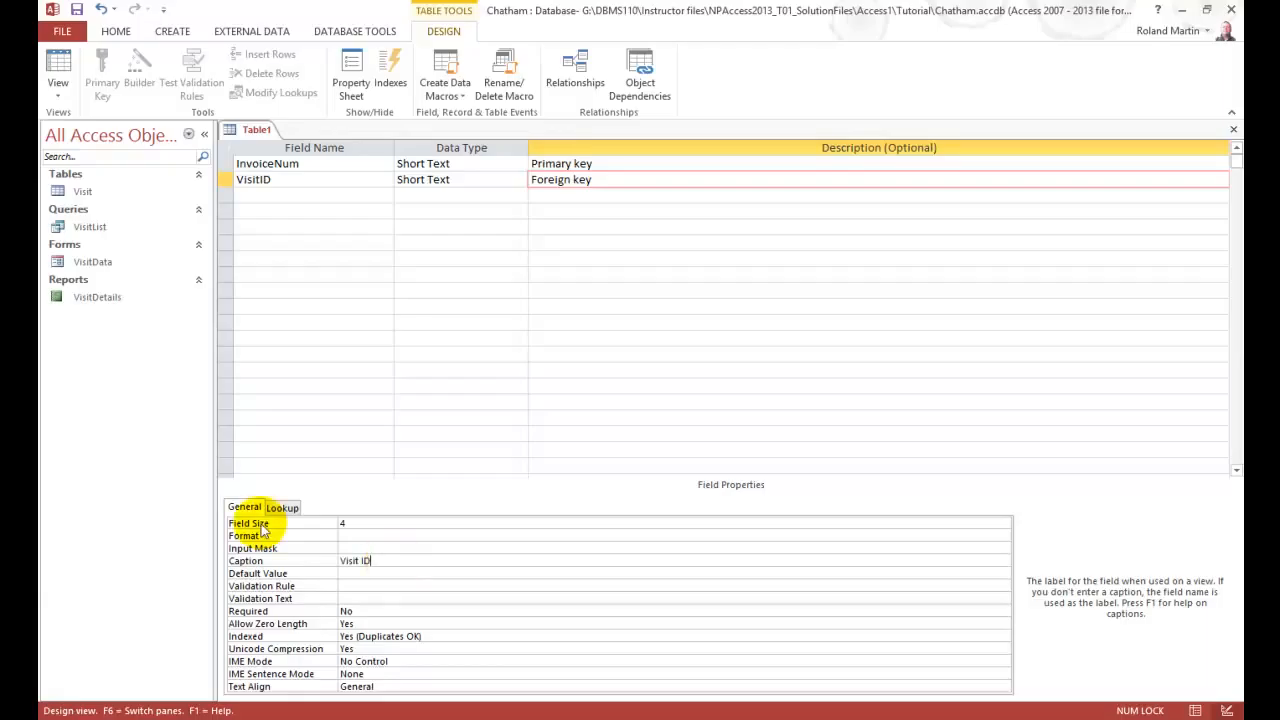